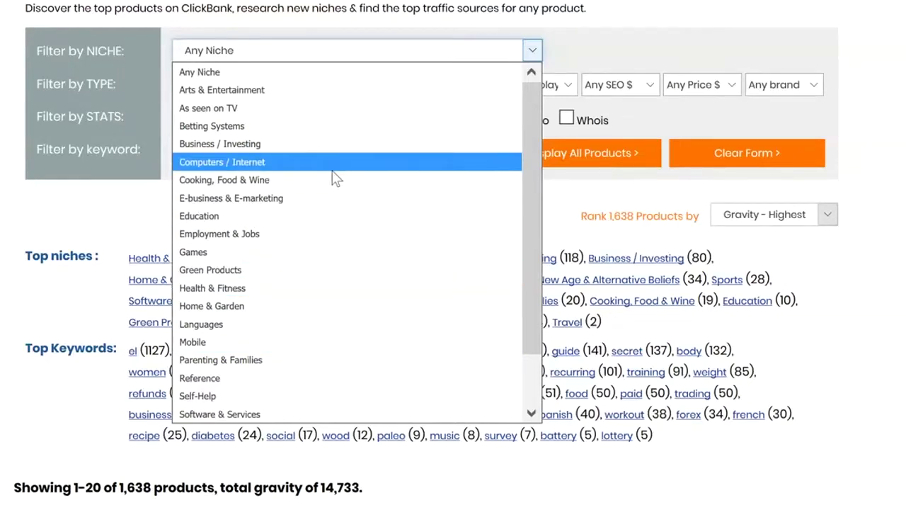
- Filter the products by the E-business & E-marketing niche and clear the filter form again
click(52, 194)
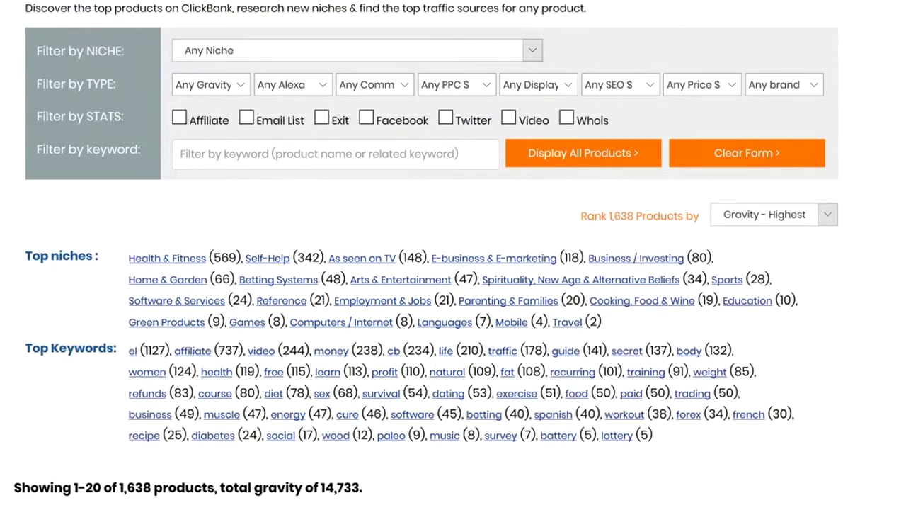
click(401, 50)
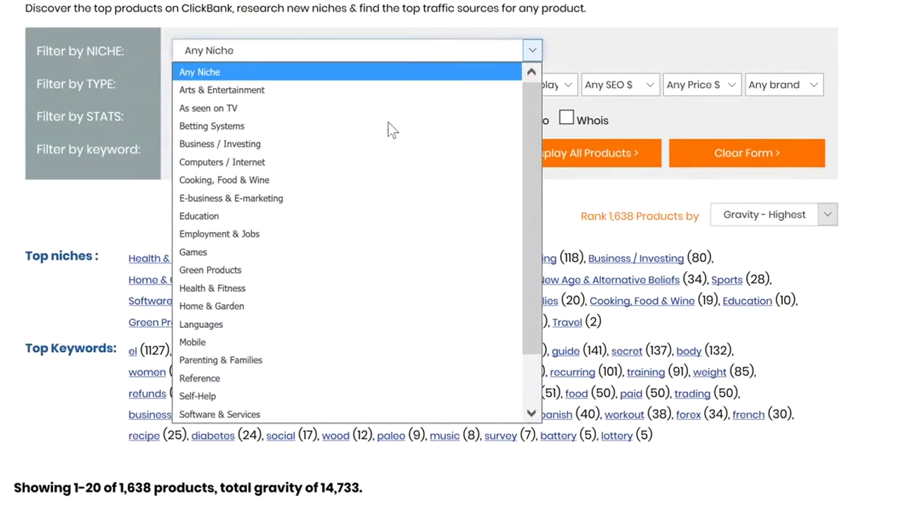
click(319, 206)
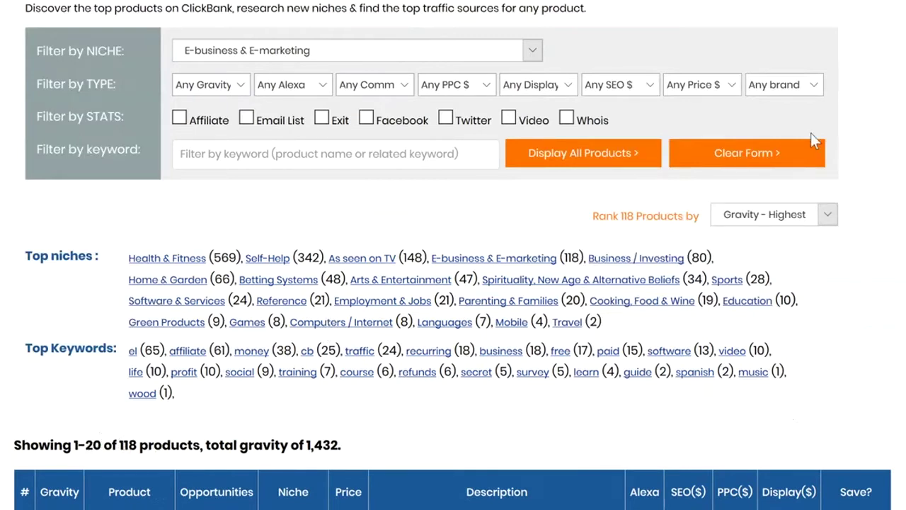
click(794, 153)
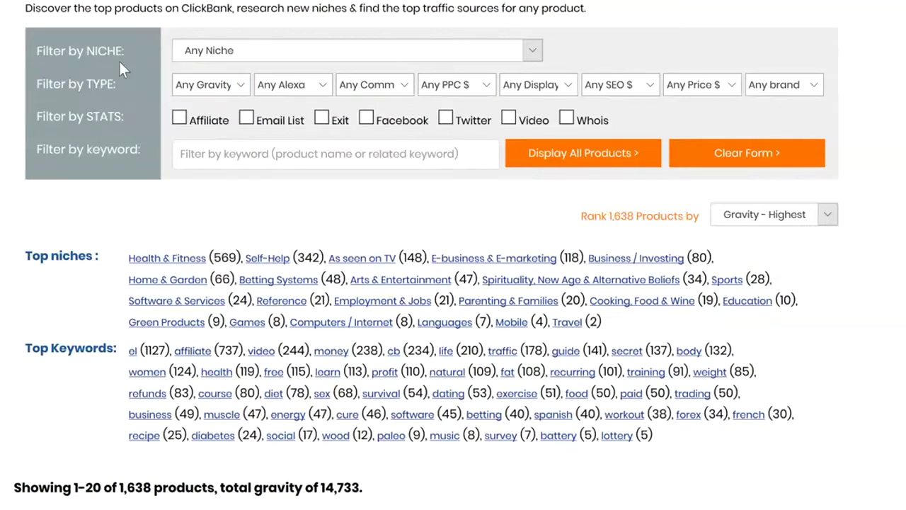
click(221, 85)
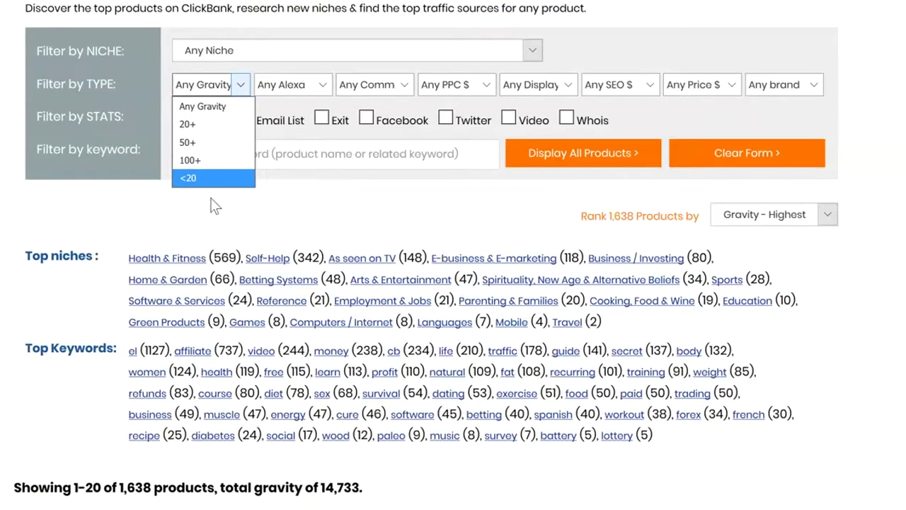
click(229, 181)
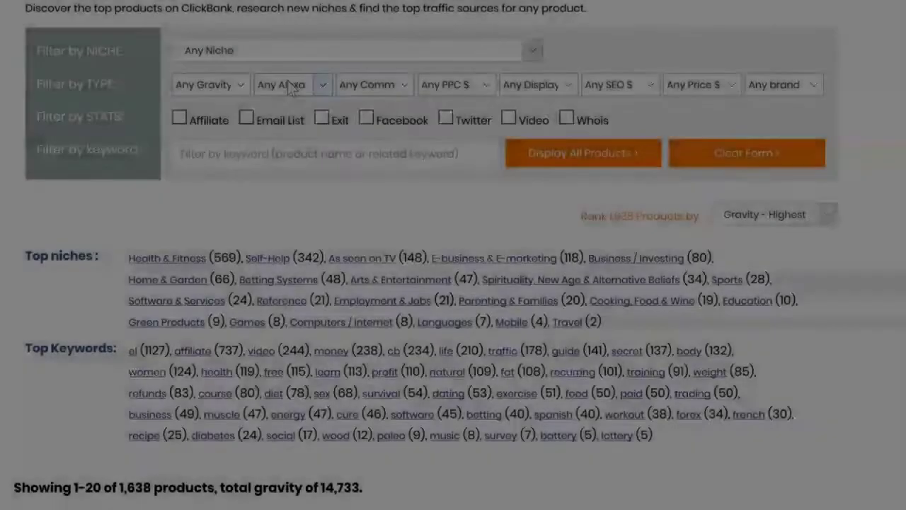
- Filter the products by an Alexa rank of <100,000 and review the resulting product table
click(313, 84)
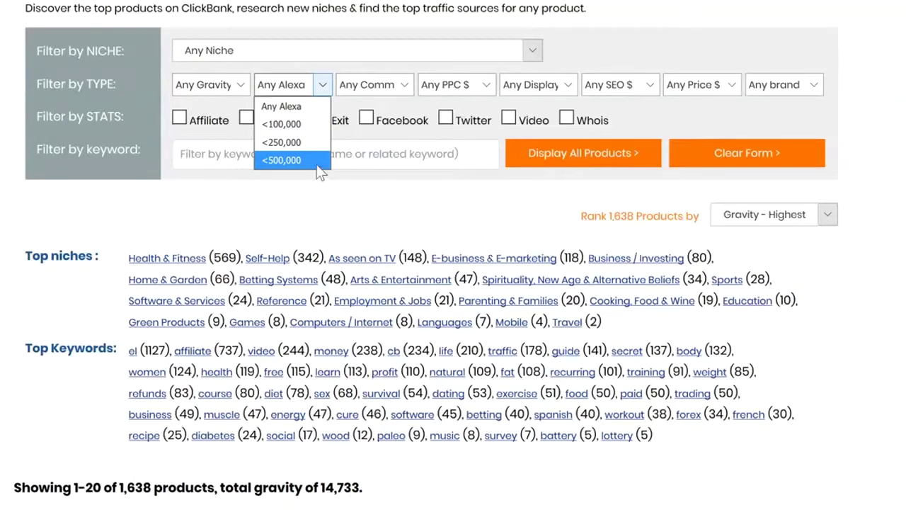
click(287, 124)
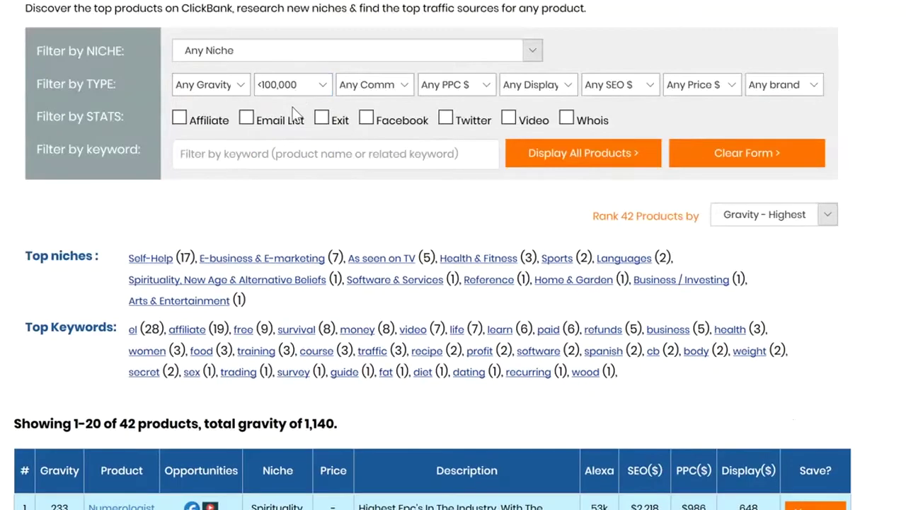
scroll(318, 247, down, 3)
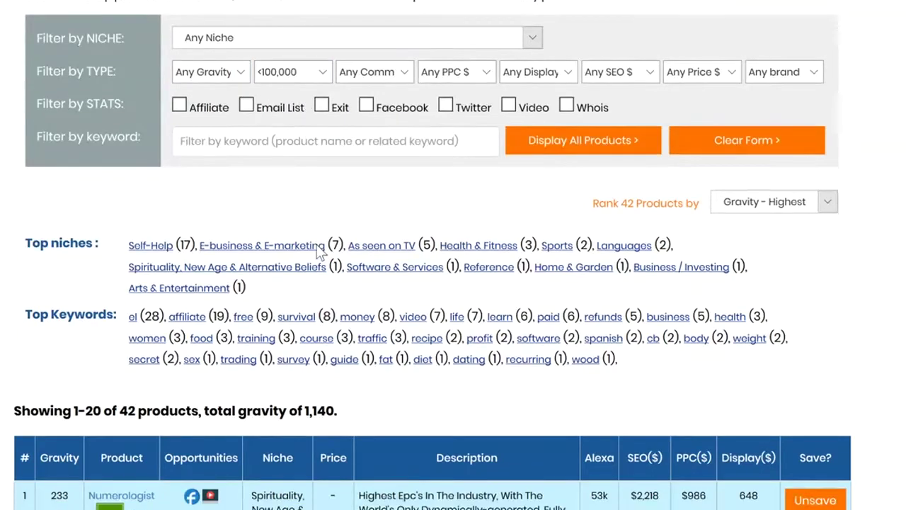
scroll(168, 255, down, 3)
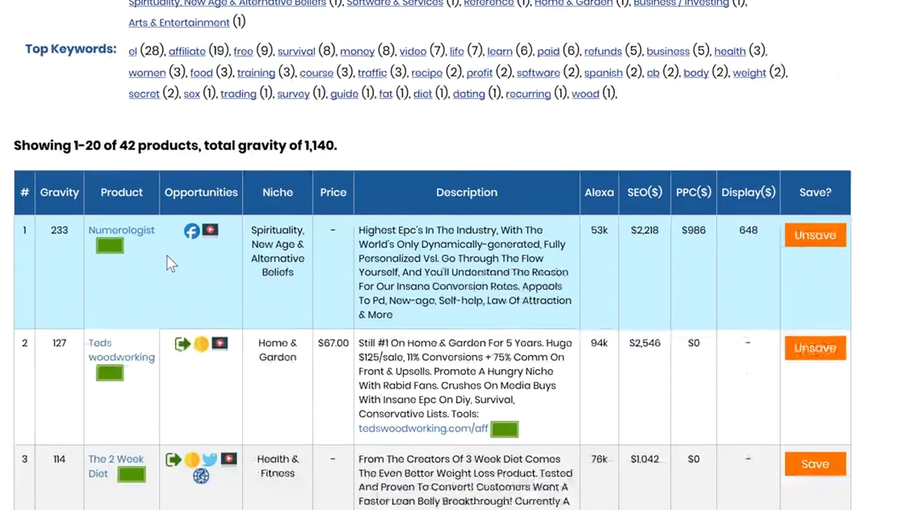
scroll(167, 256, down, 2)
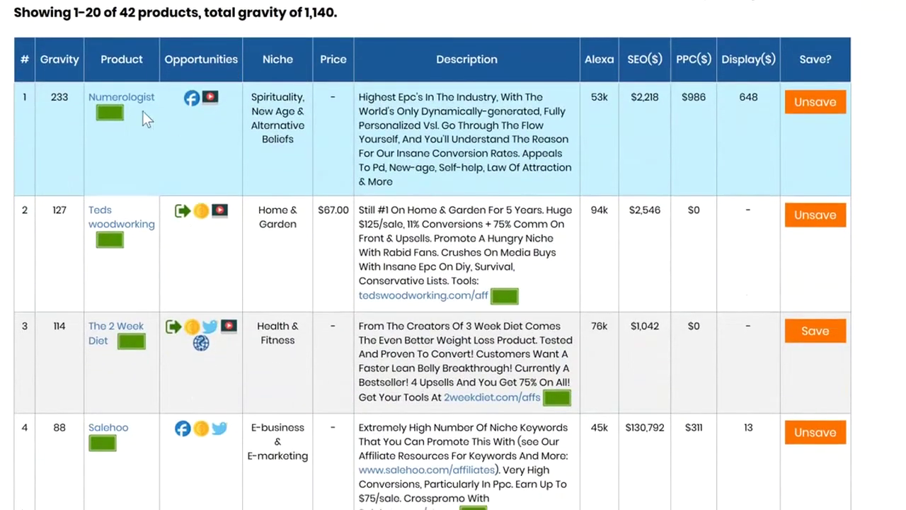
scroll(150, 257, down, 3)
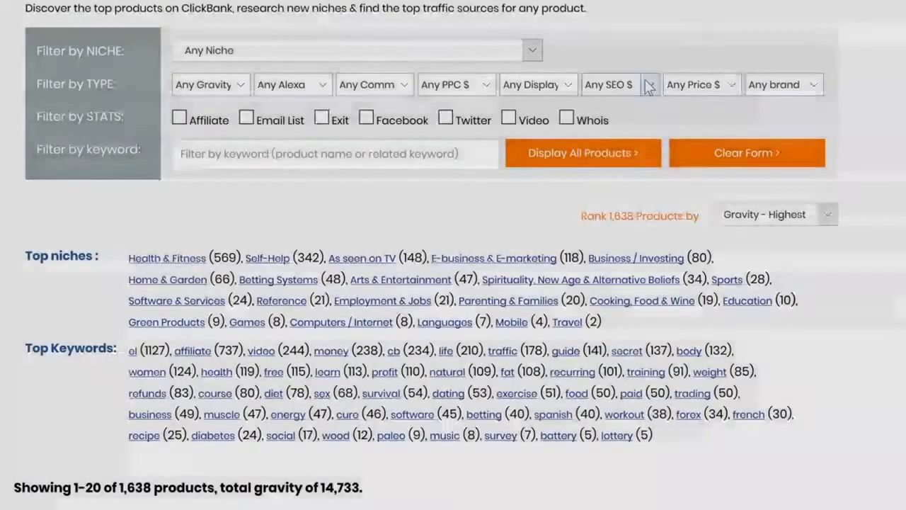
- Filter the products by an SEO value of $1,000+ and examine the product listings and their SEO figures
click(649, 86)
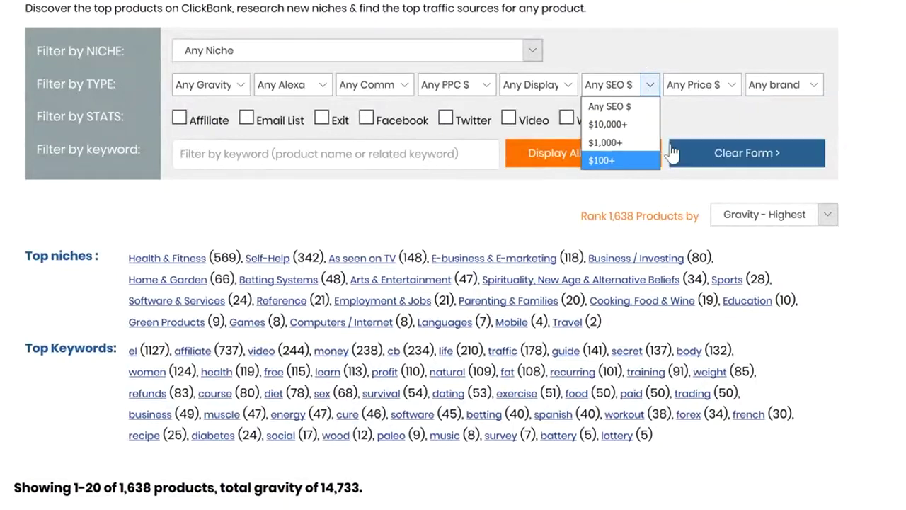
click(635, 144)
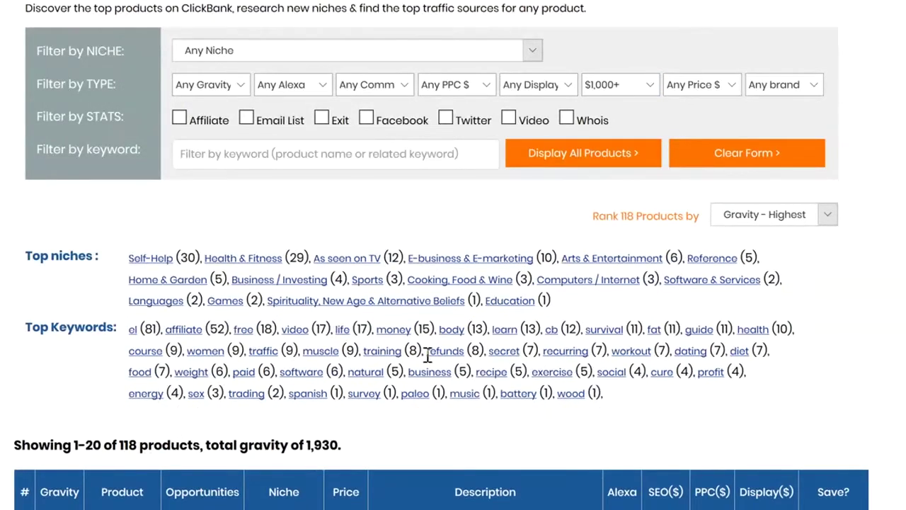
scroll(632, 284, down, 5)
scroll(655, 203, down, 4)
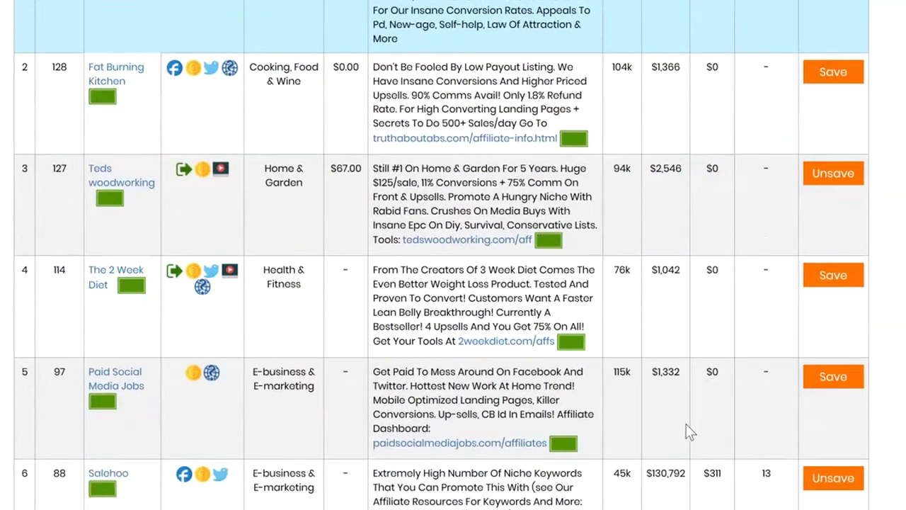
scroll(680, 347, down, 4)
scroll(679, 338, down, 2)
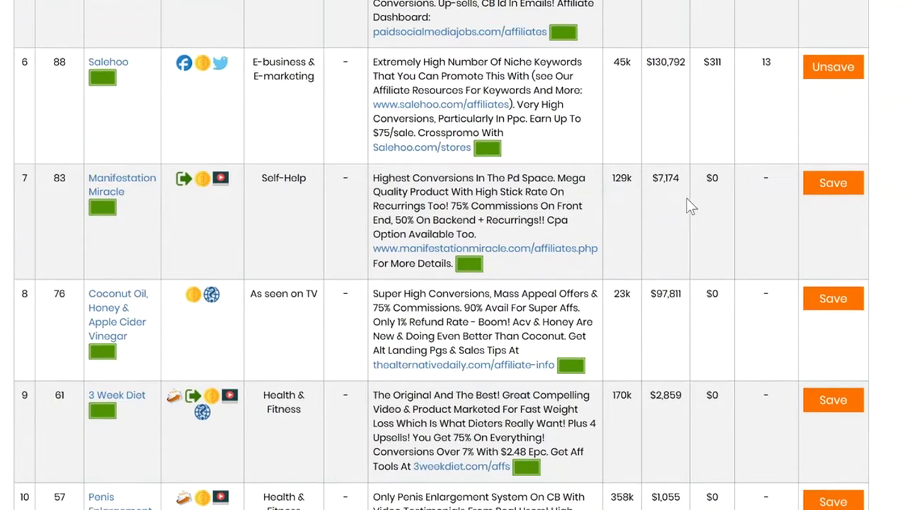
scroll(688, 198, up, 15)
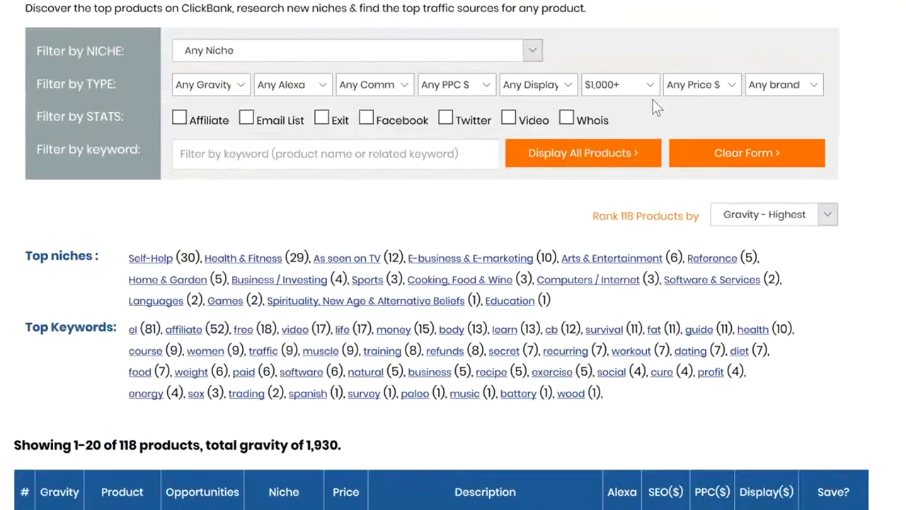
- Reset the SEO filter to Any SEO $ and clear the filter form
click(648, 85)
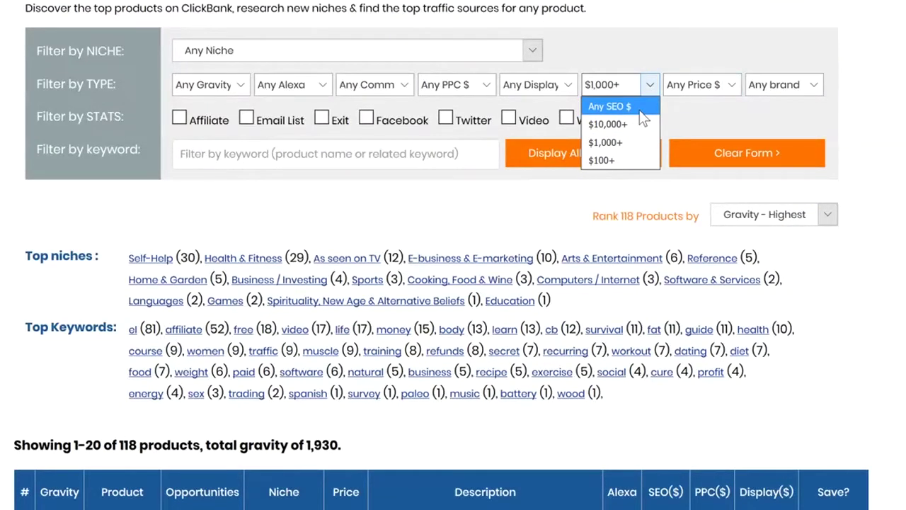
click(633, 40)
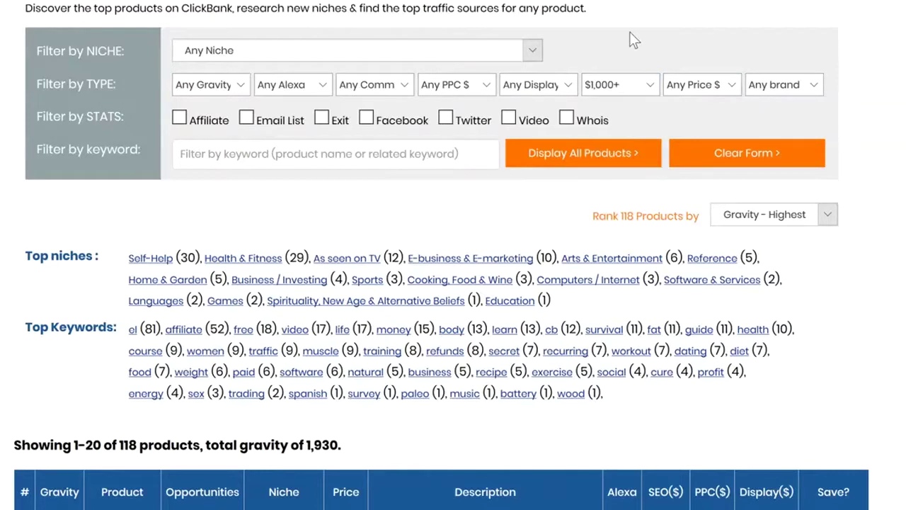
click(631, 85)
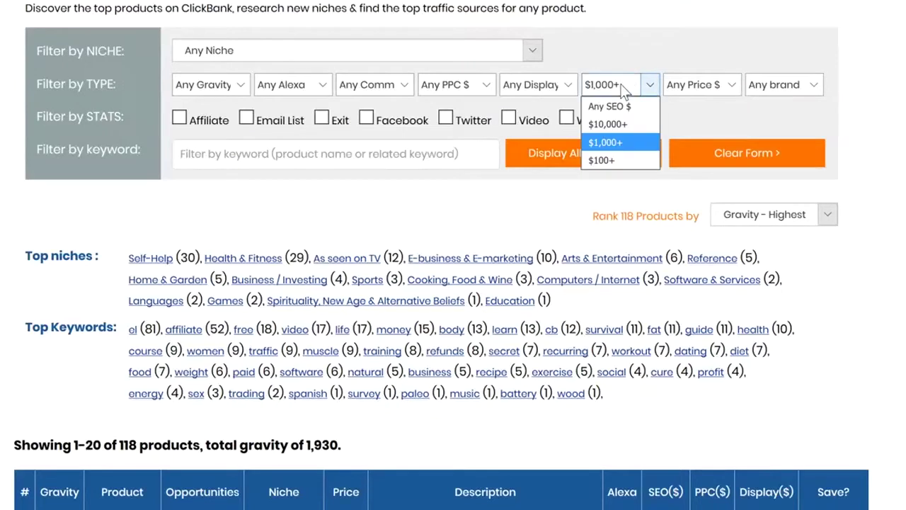
click(650, 110)
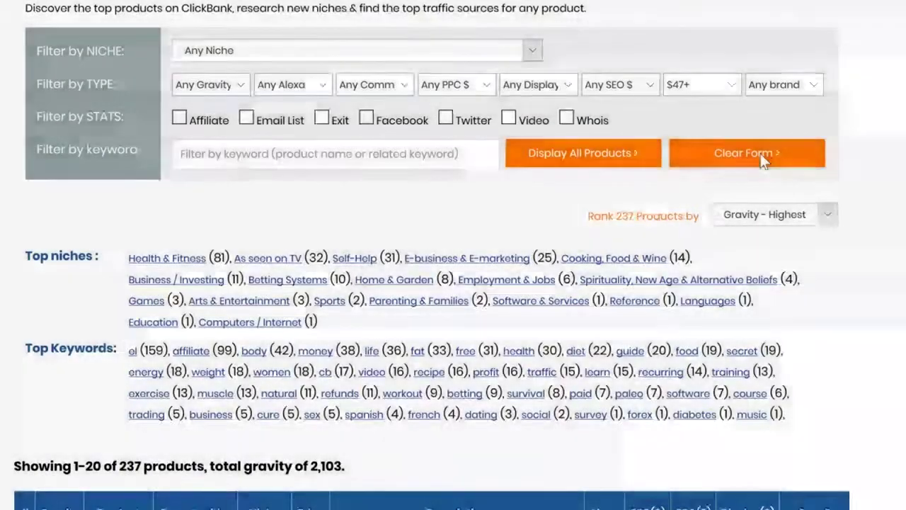
click(758, 156)
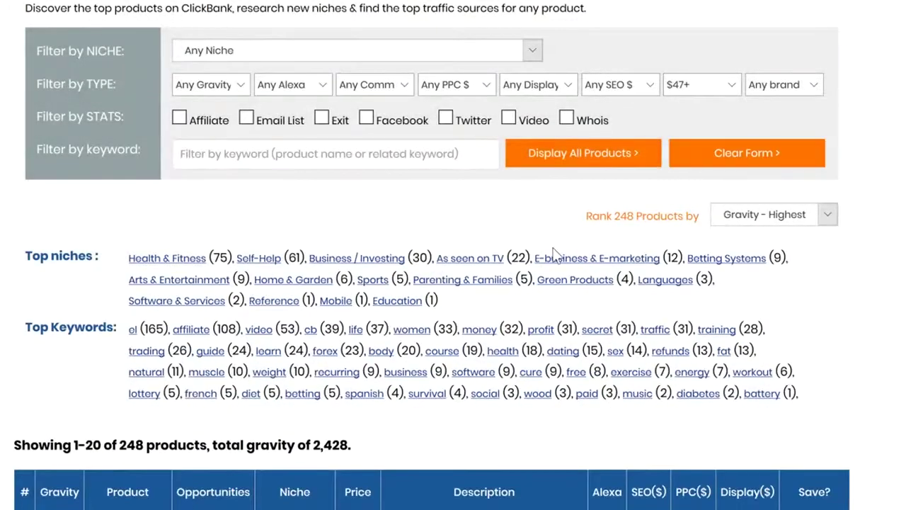
- Examine the prices and statistics of the products listed under the $47+ price filter
scroll(554, 250, down, 4)
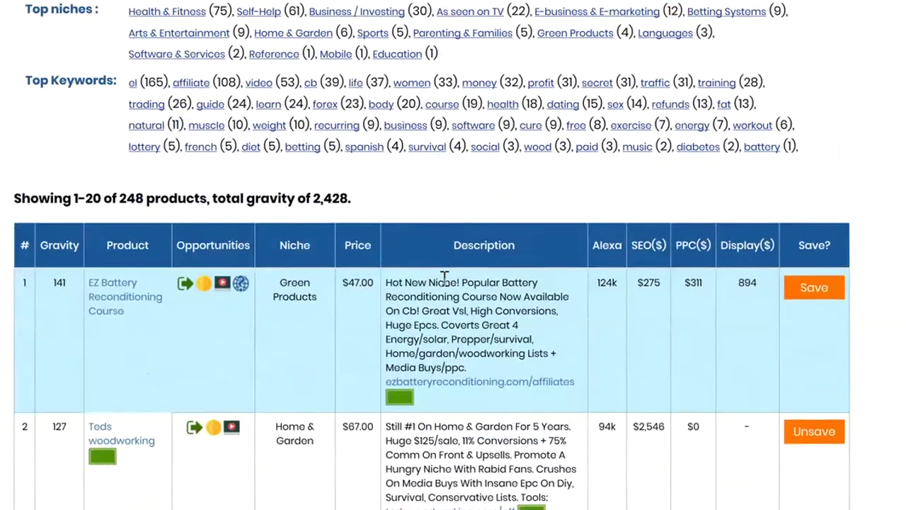
scroll(444, 276, down, 2)
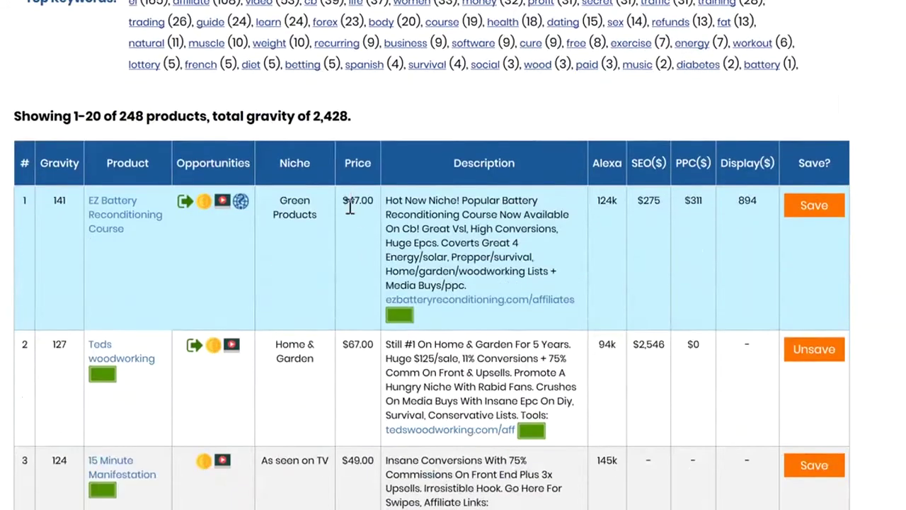
scroll(369, 280, down, 2)
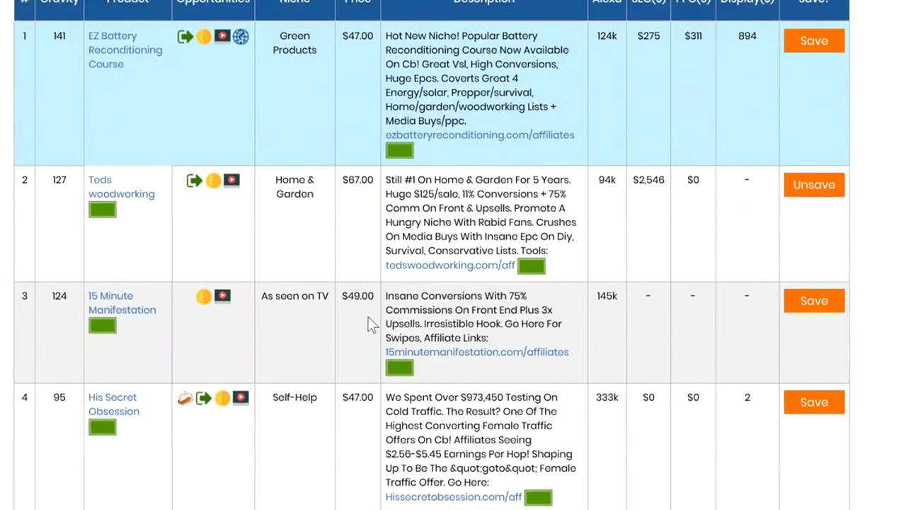
scroll(373, 345, down, 1)
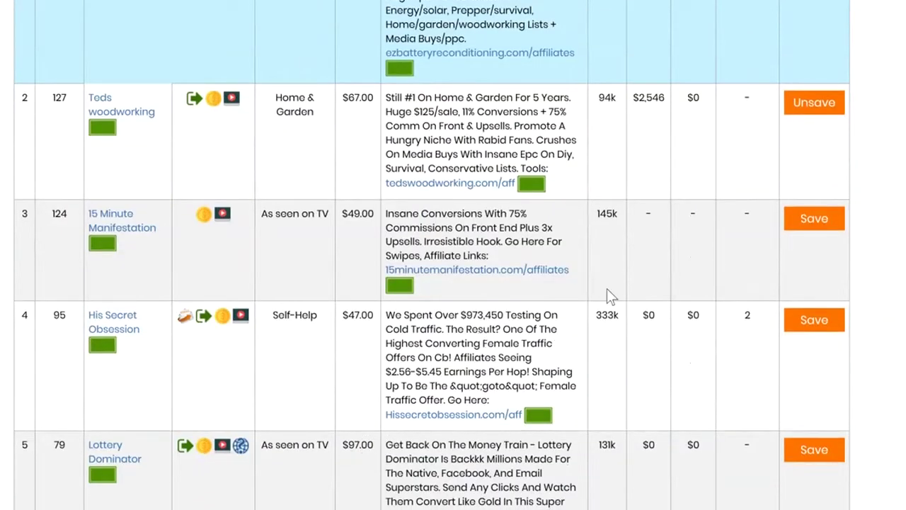
scroll(607, 288, up, 7)
click(708, 86)
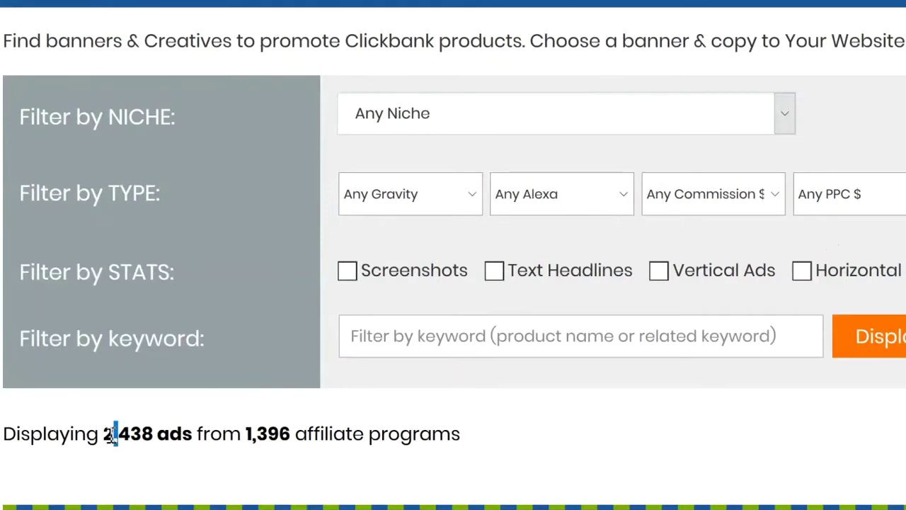
- Filter the banner ads by the E-business & E-marketing niche to check the ad count, and restore the filter to Any Niche
drag(113, 434, 279, 439)
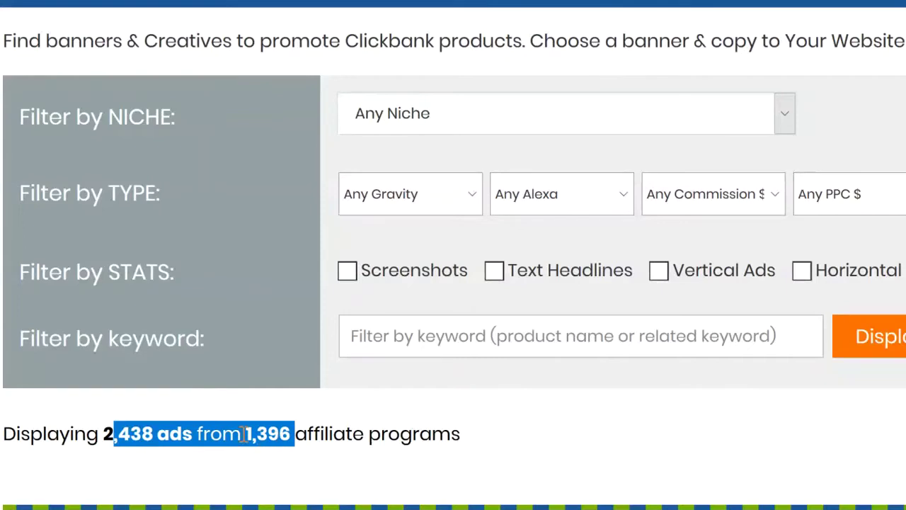
click(280, 437)
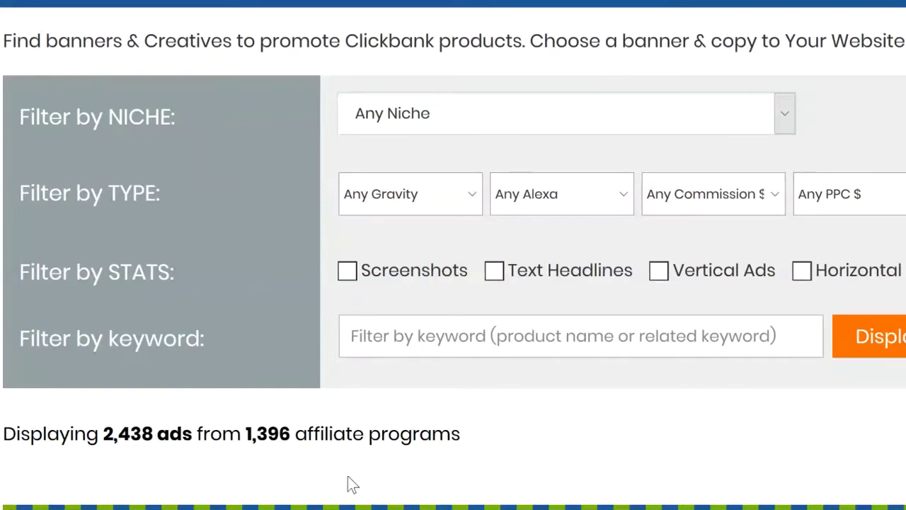
click(502, 119)
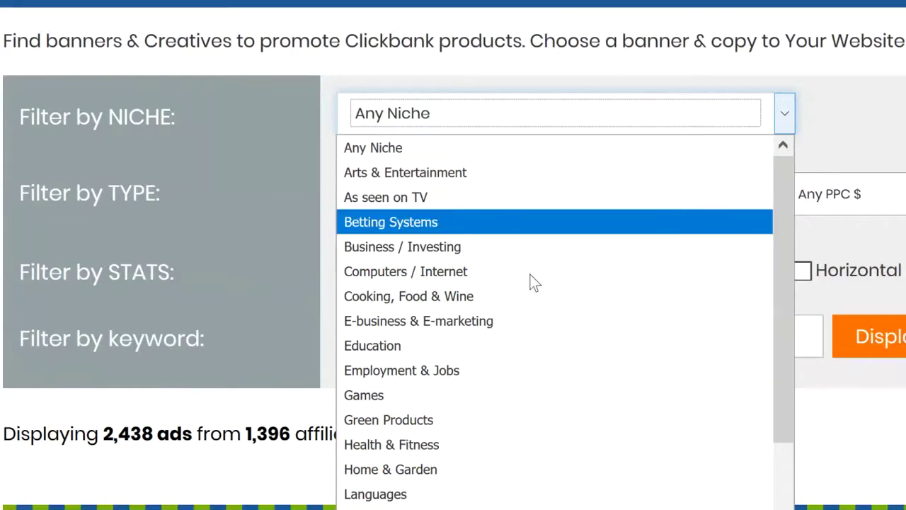
click(478, 328)
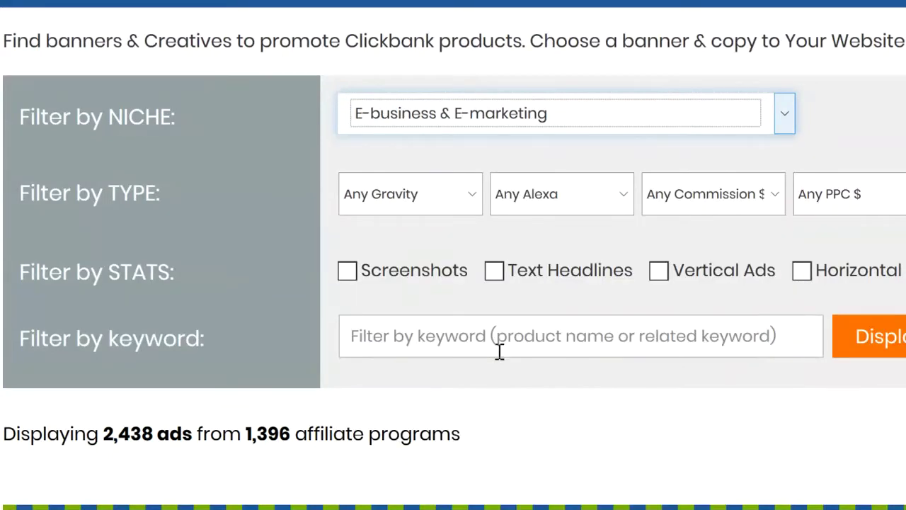
drag(418, 434, 102, 434)
click(101, 433)
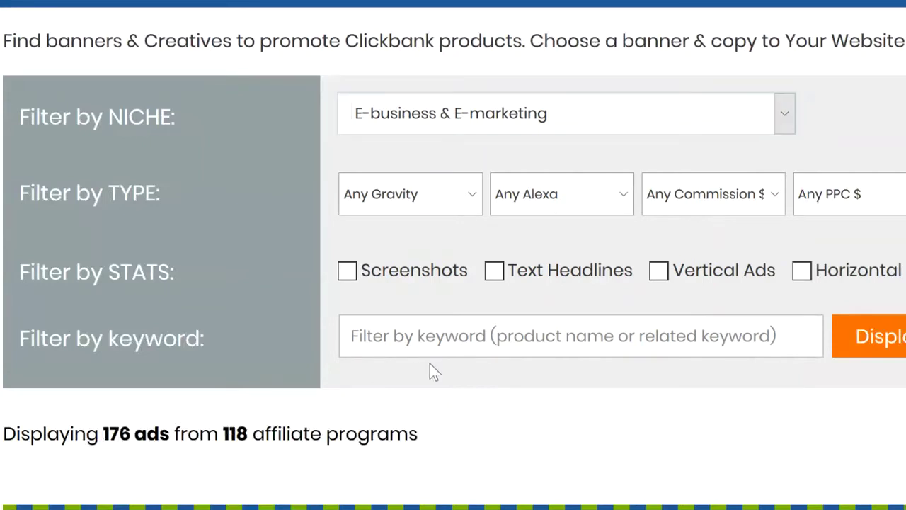
click(498, 130)
click(497, 153)
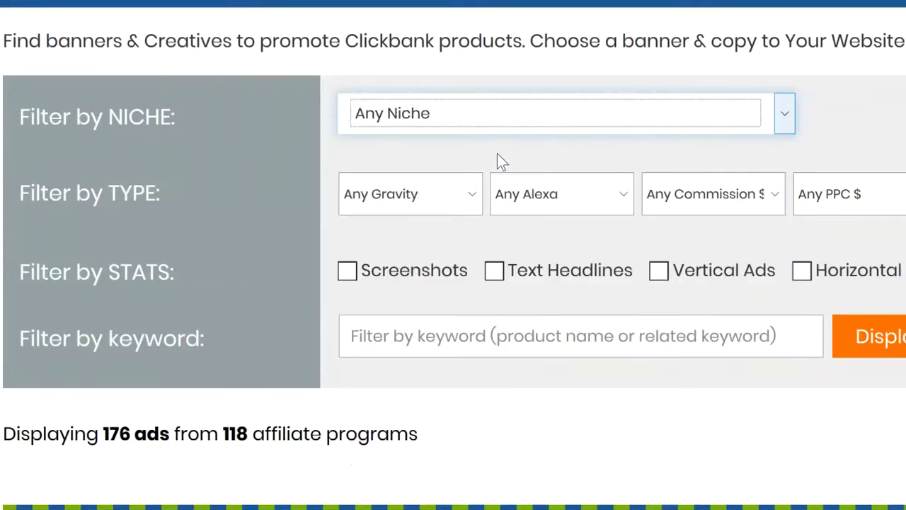
- Filter the banner ads by a gravity of 20+ and restore the filter to Any Gravity
click(410, 190)
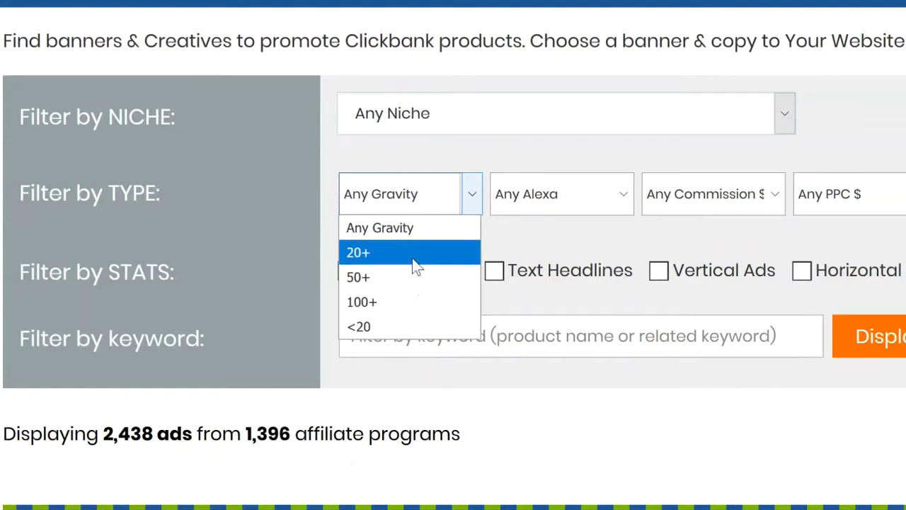
click(416, 267)
click(447, 212)
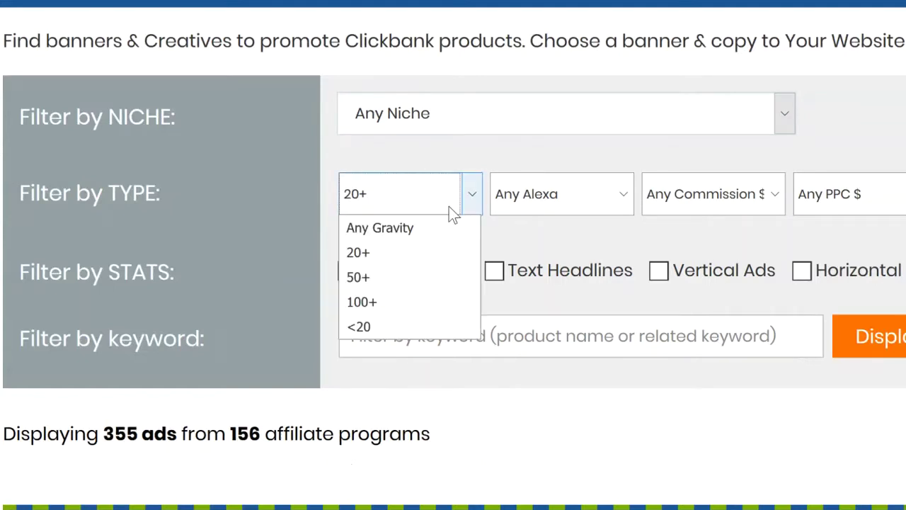
click(453, 238)
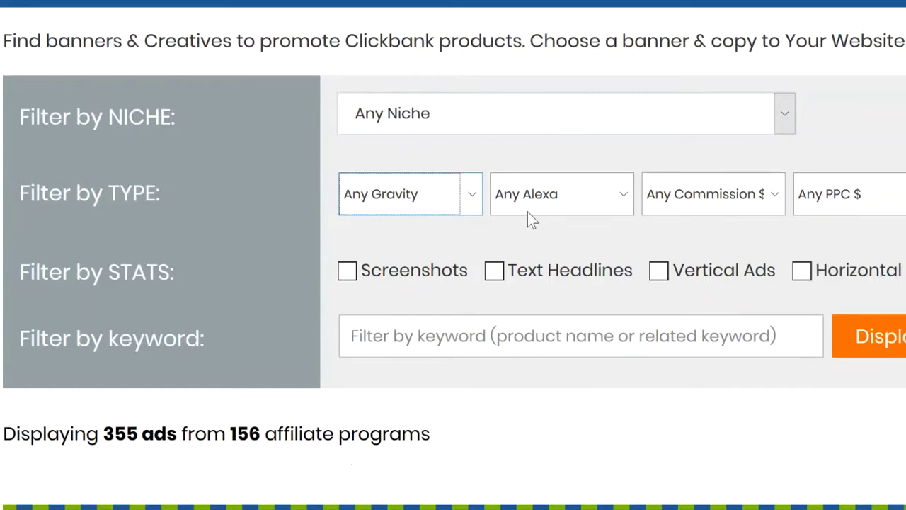
- Filter the banner ads by a commission of $20+ and raise the commission filter to $70+
click(708, 194)
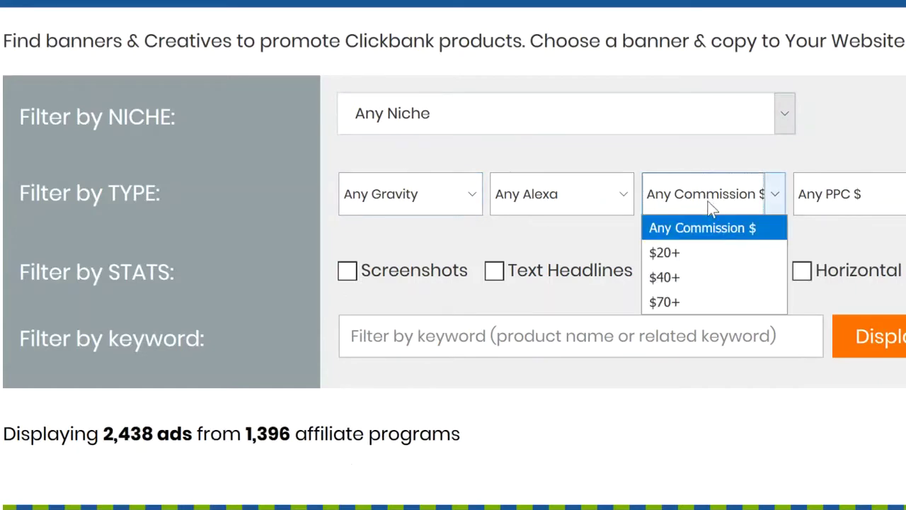
click(706, 255)
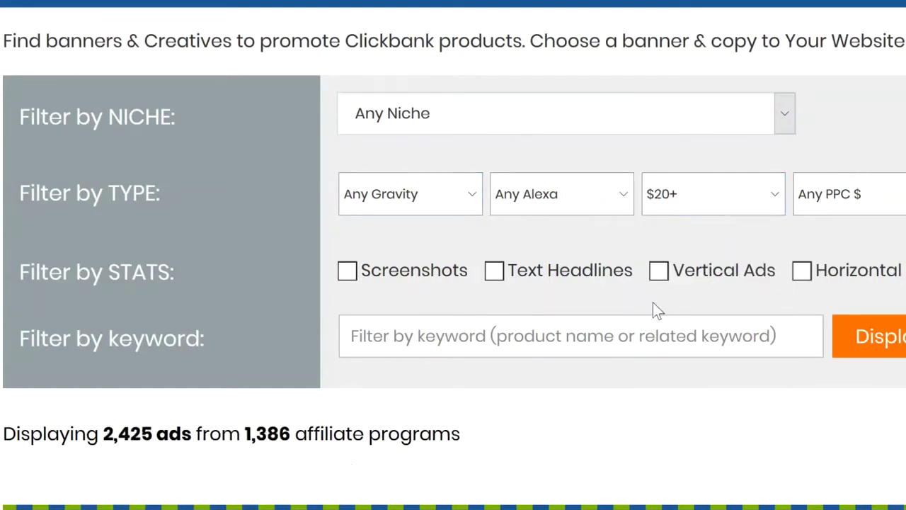
click(708, 204)
click(705, 302)
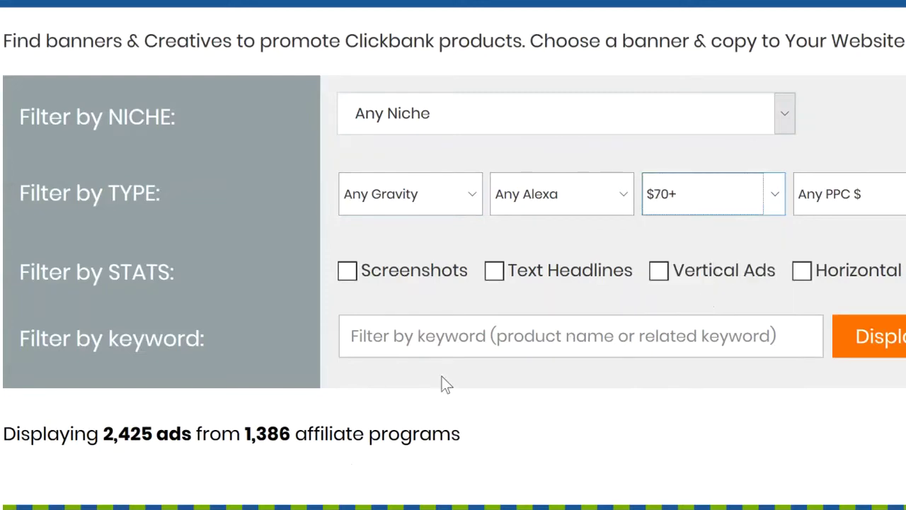